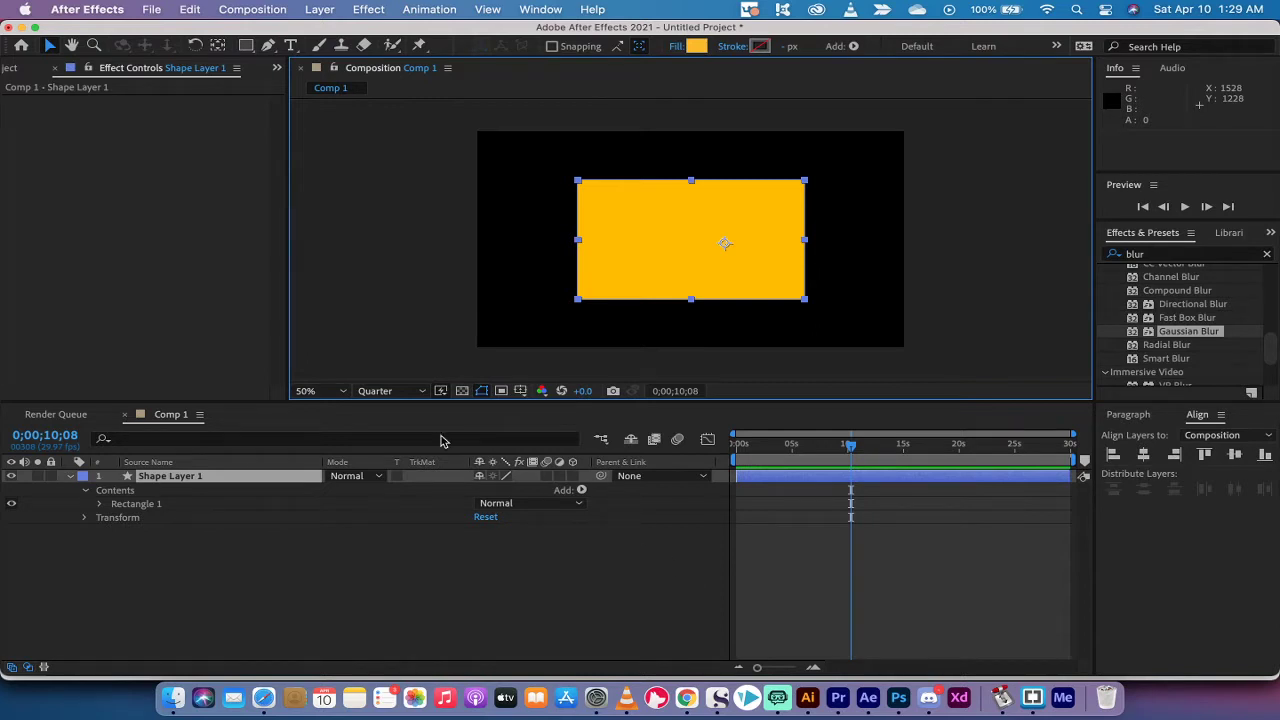
- Select Shape Layer 1, return to the start, and preview the composition
{"action": "left_click", "coordinate": [366, 338]}
{"action": "left_click", "coordinate": [253, 482]}
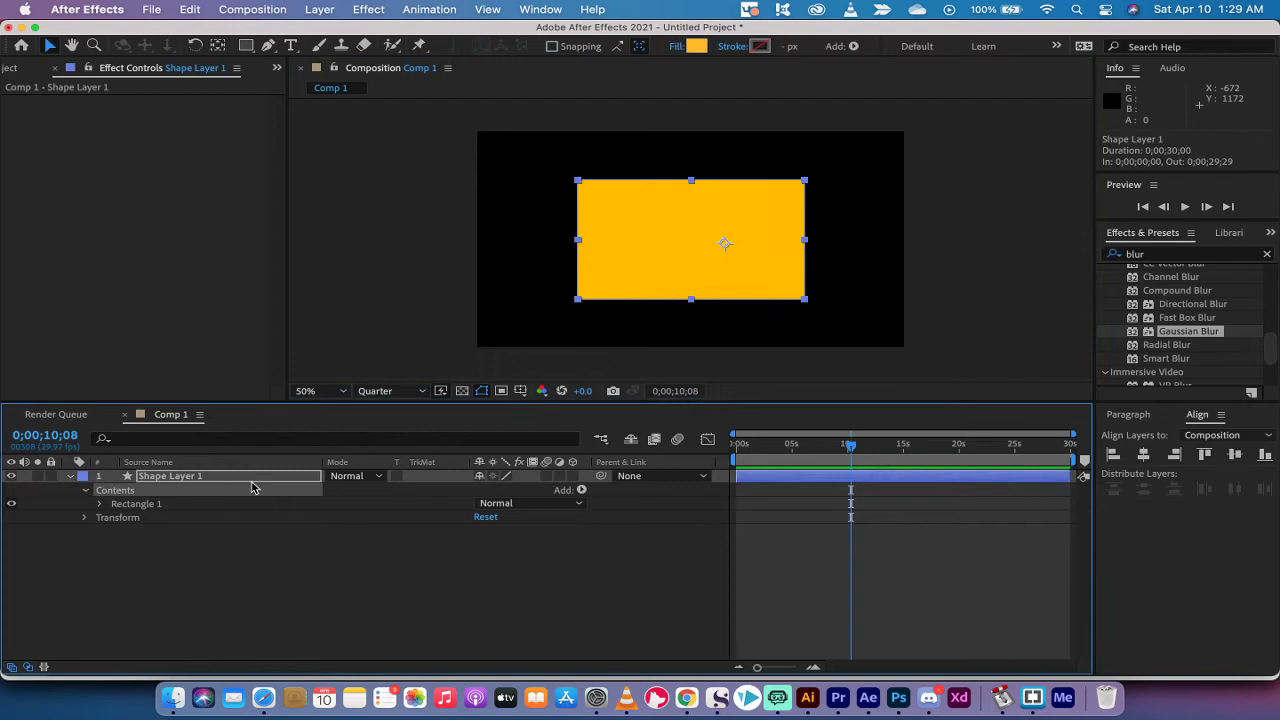
{"action": "left_click", "coordinate": [784, 465]}
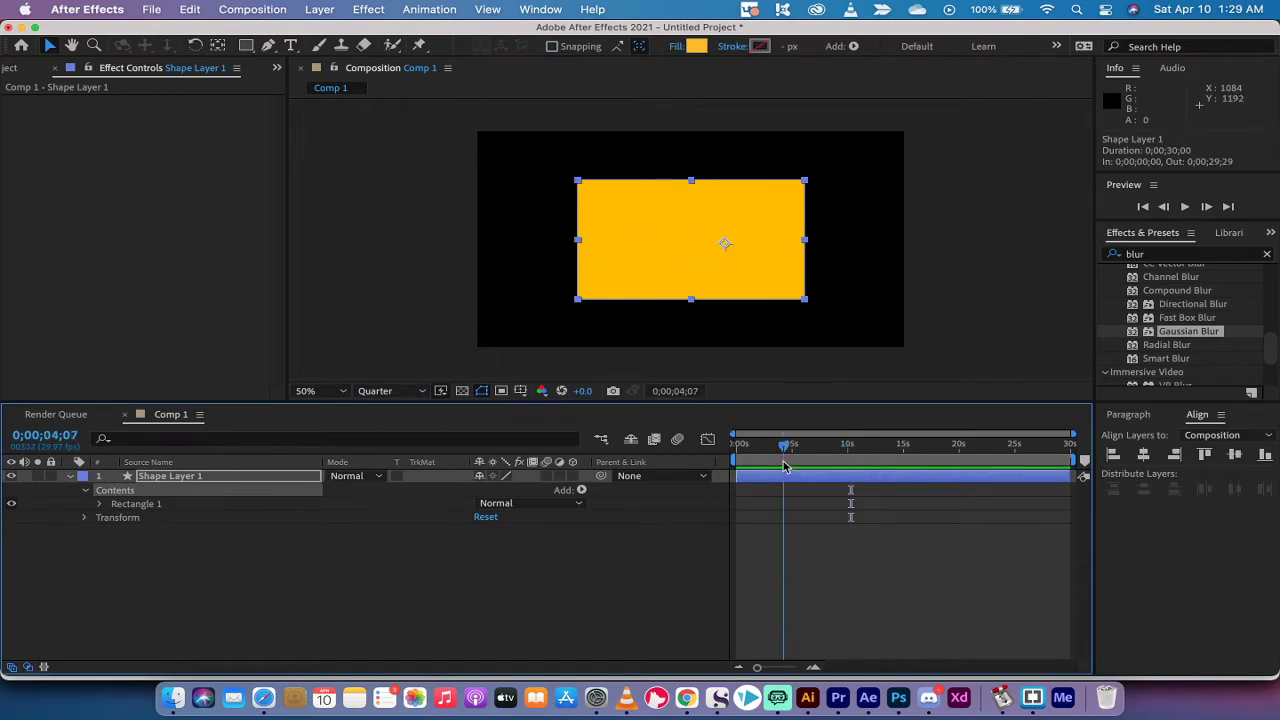
{"action": "key", "text": "Home"}
{"action": "left_click", "coordinate": [371, 240]}
{"action": "key", "text": "space"}
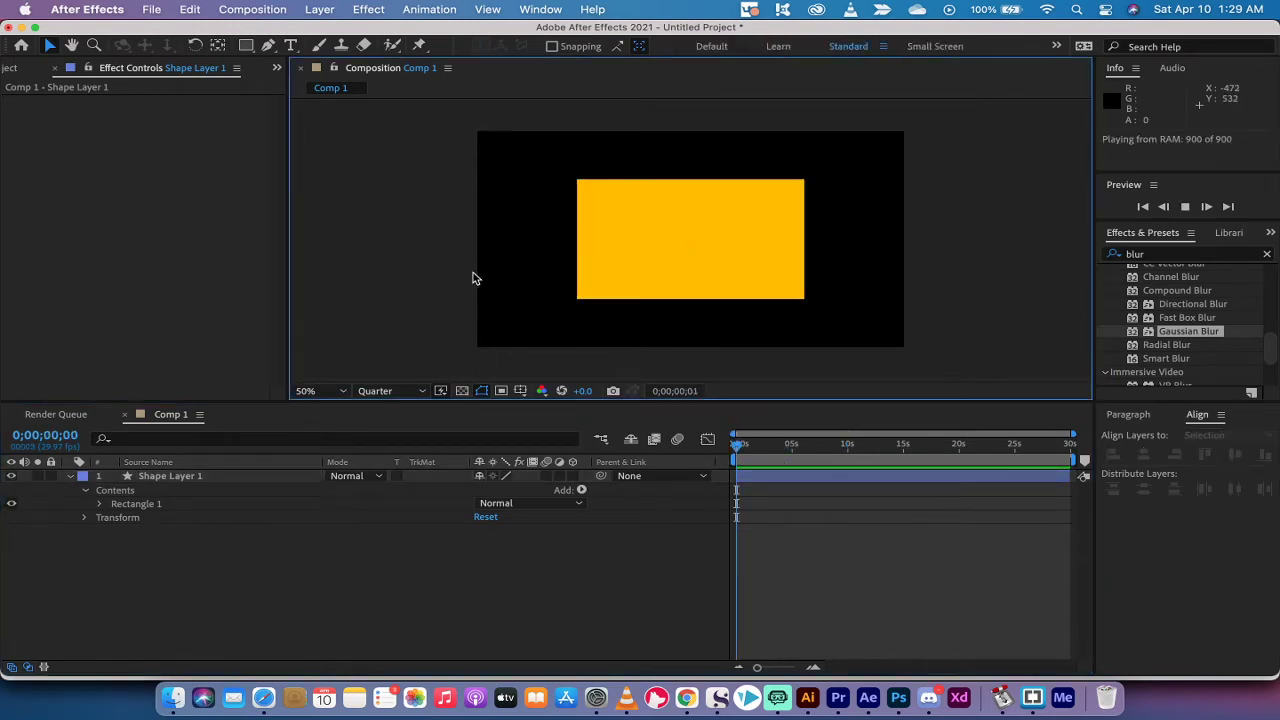
{"action": "left_click", "coordinate": [712, 455]}
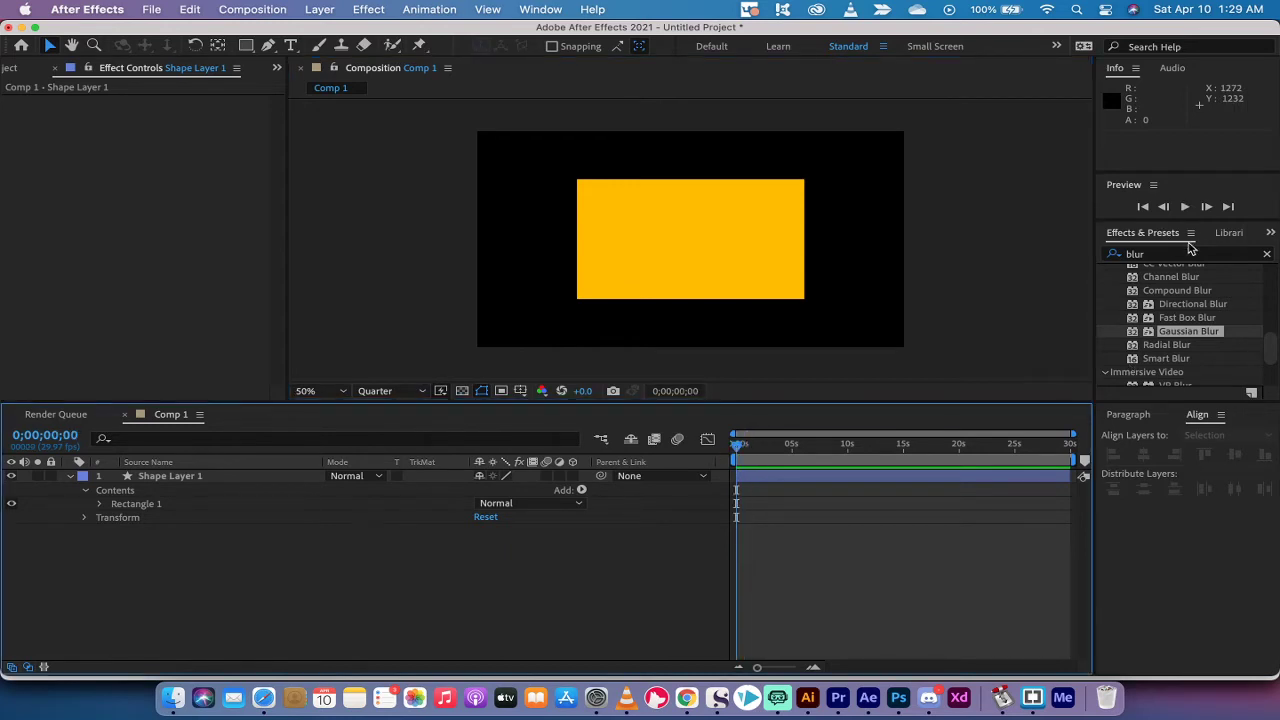
- Replace the blur search with 'scatter' and pick Scatter under Stylize in Effects & Presets
{"action": "left_click", "coordinate": [1268, 255]}
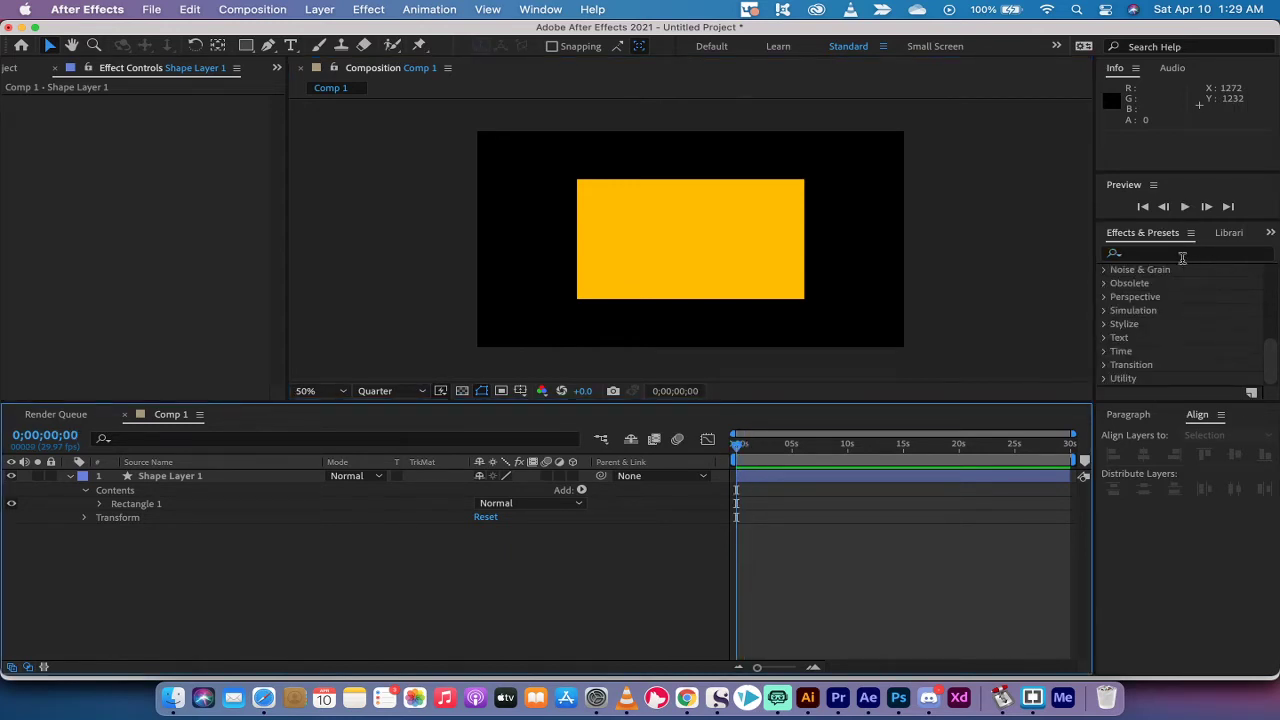
{"action": "left_click", "coordinate": [1183, 258]}
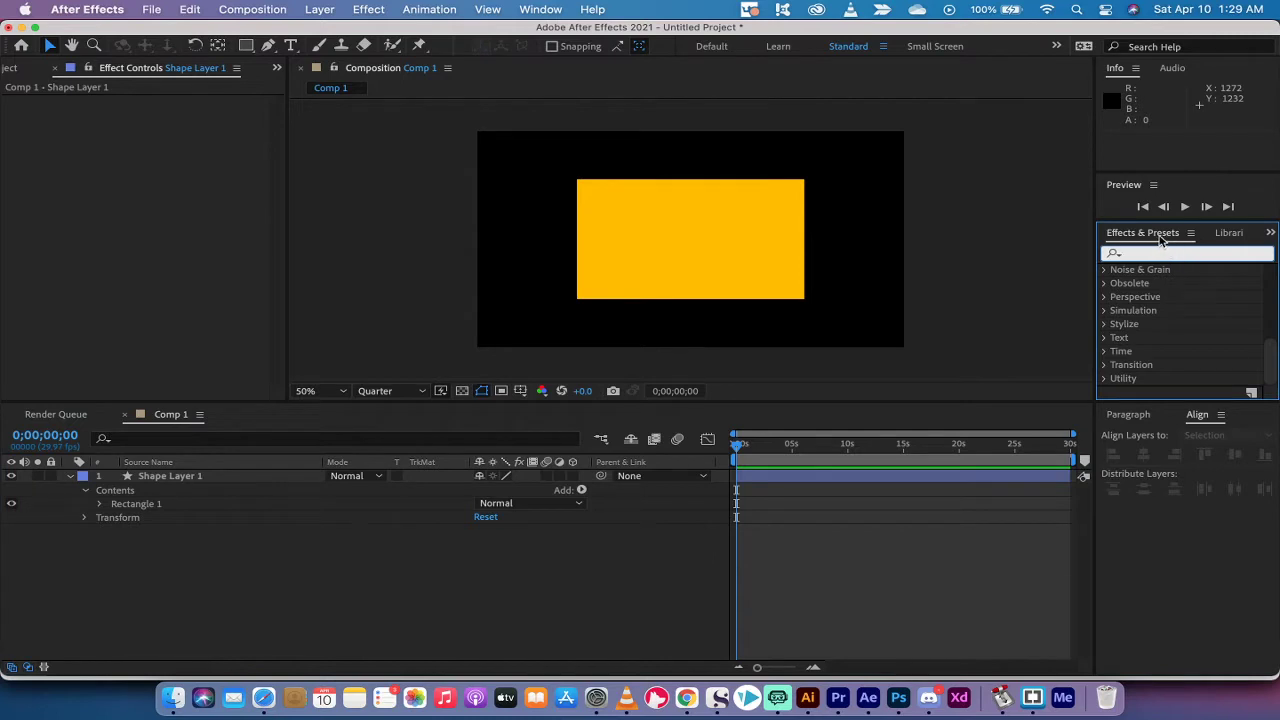
{"action": "left_click", "coordinate": [555, 6]}
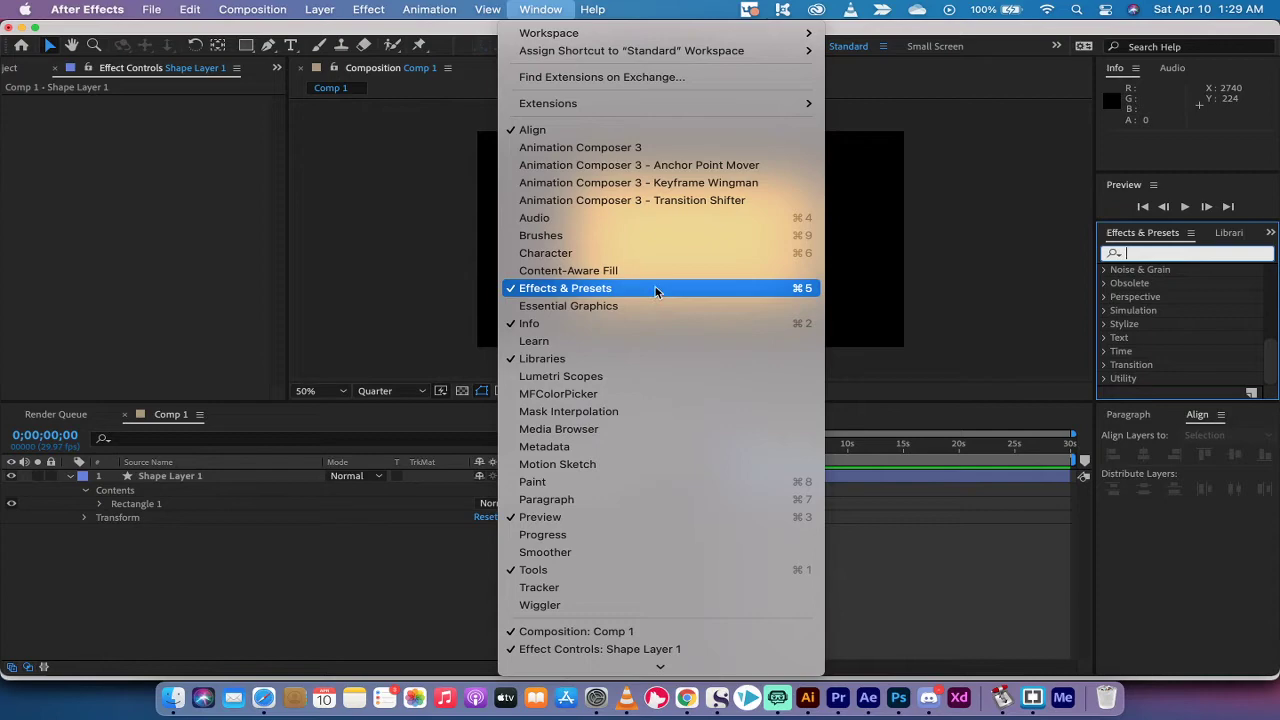
{"action": "left_click", "coordinate": [1110, 247]}
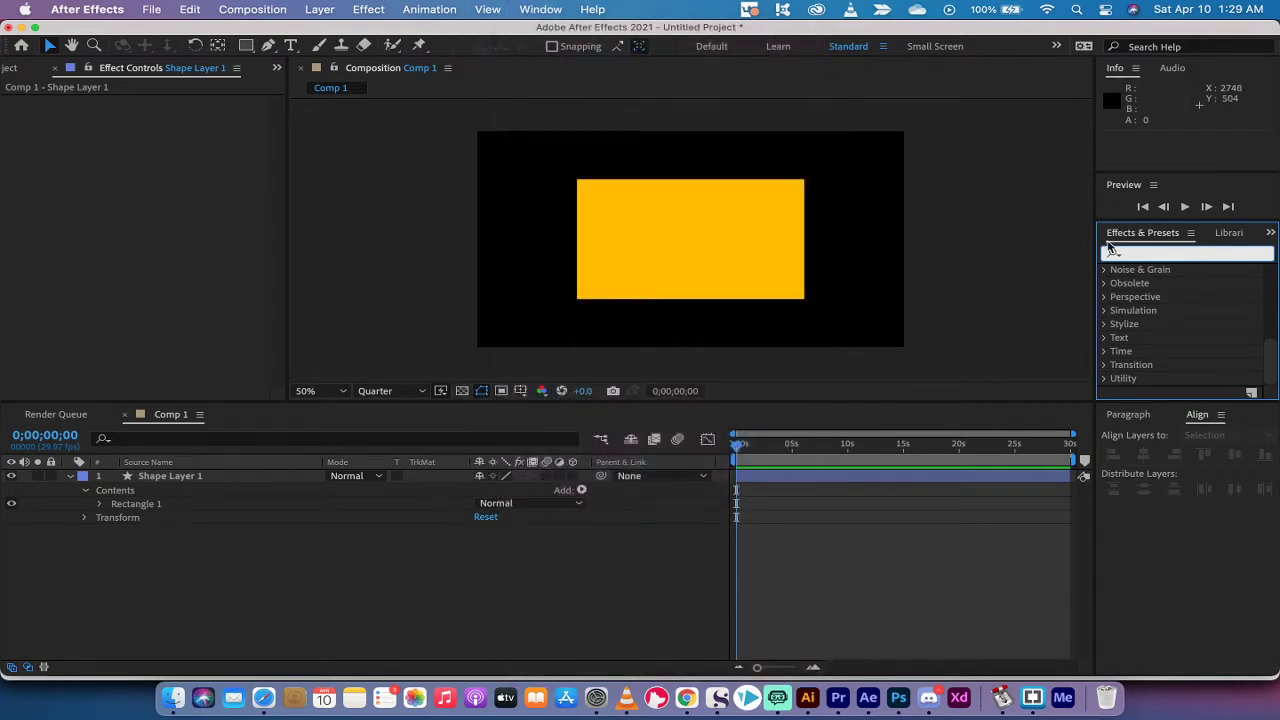
{"action": "type", "text": "s"}
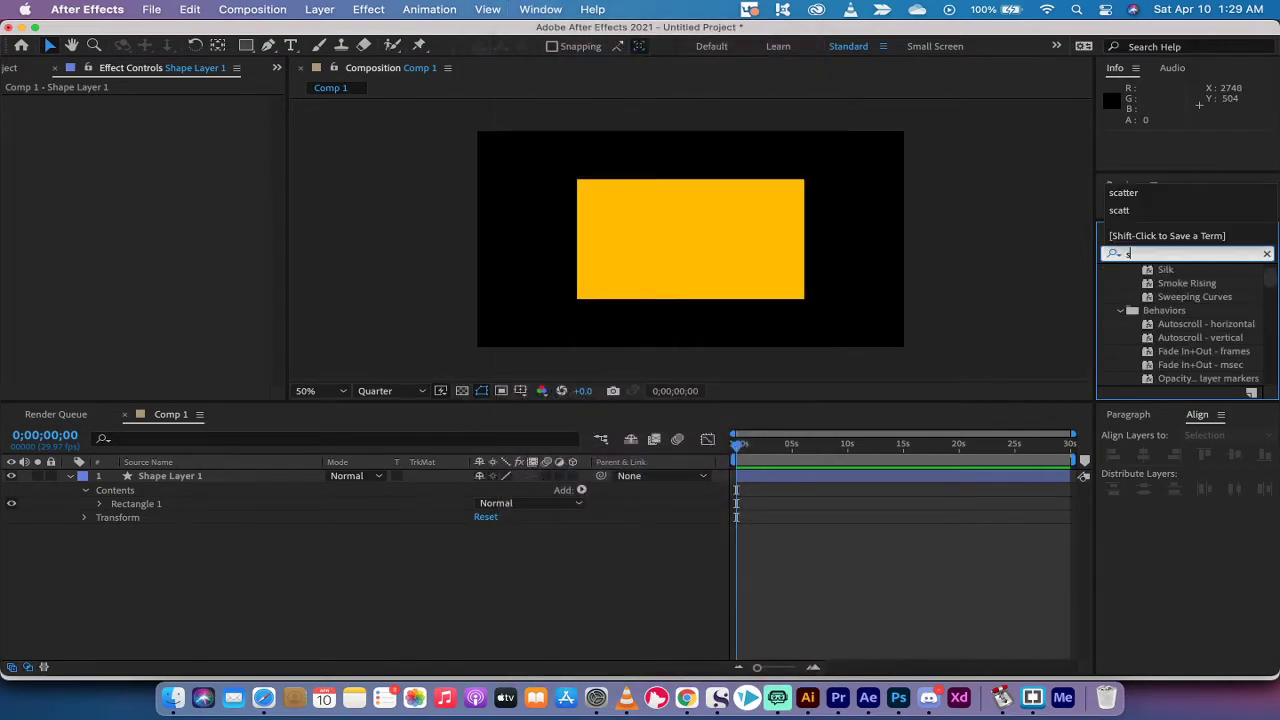
{"action": "type", "text": "catter"}
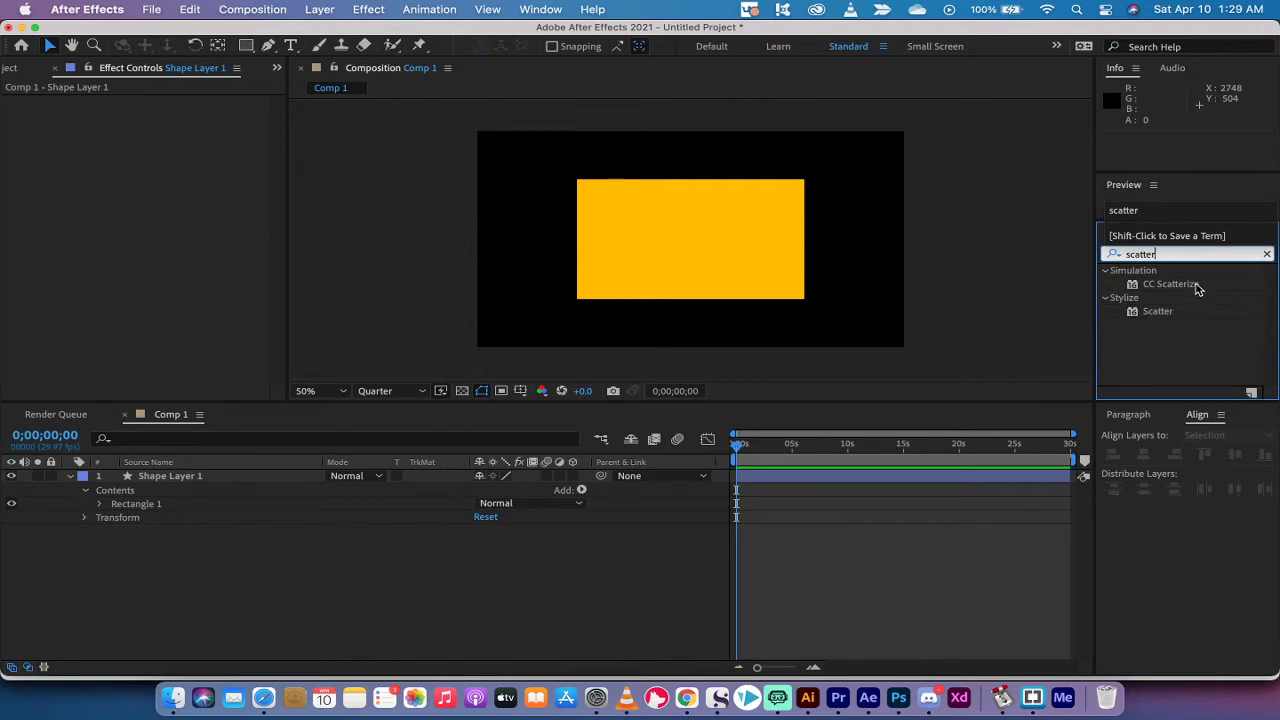
{"action": "left_click", "coordinate": [1157, 312]}
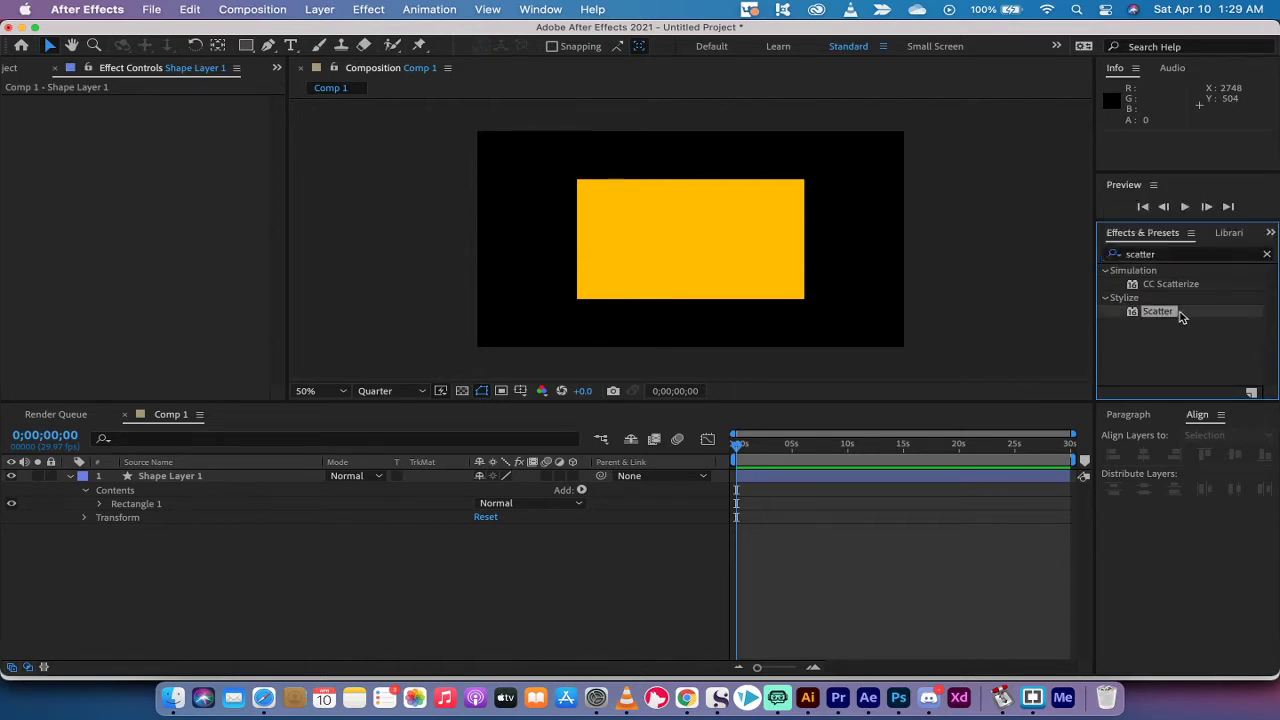
- Apply Scatter to the yellow rectangle and raise Scatter Amount to 151.0, checking a later frame
{"action": "left_click_drag", "start_coordinate": [1157, 314], "coordinate": [201, 478]}
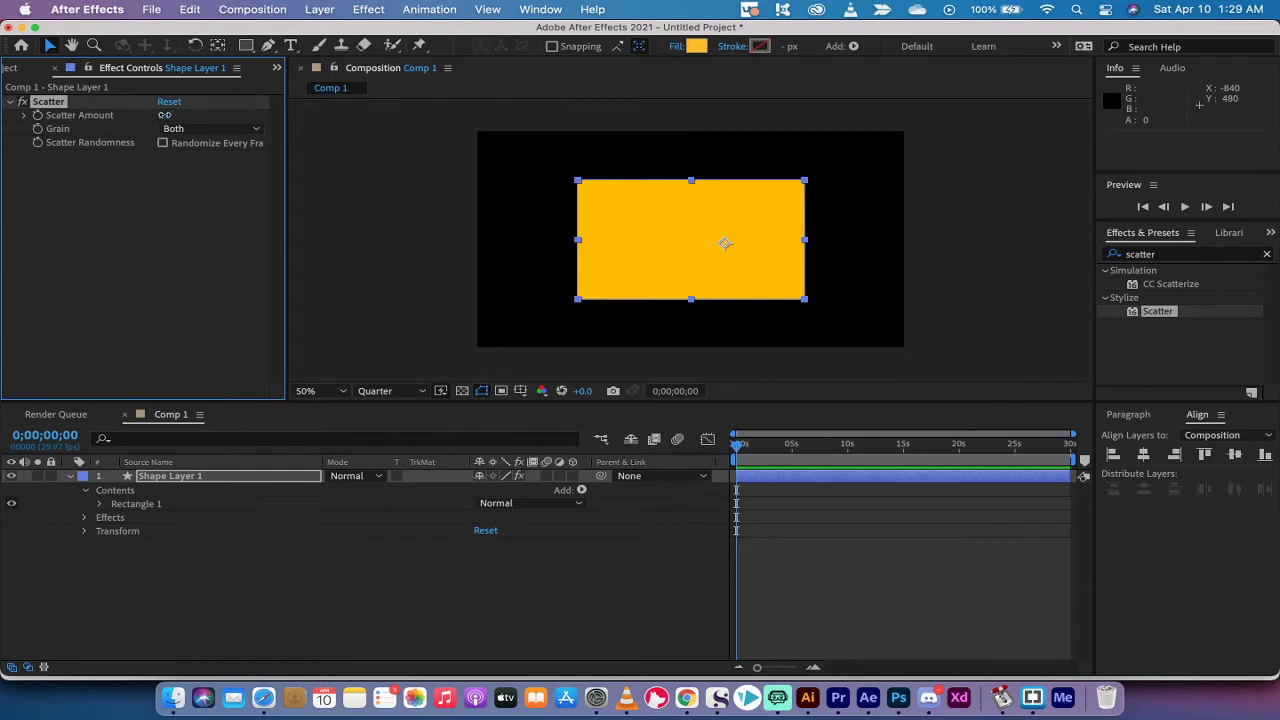
{"action": "left_click_drag", "start_coordinate": [164, 115], "coordinate": [285, 102]}
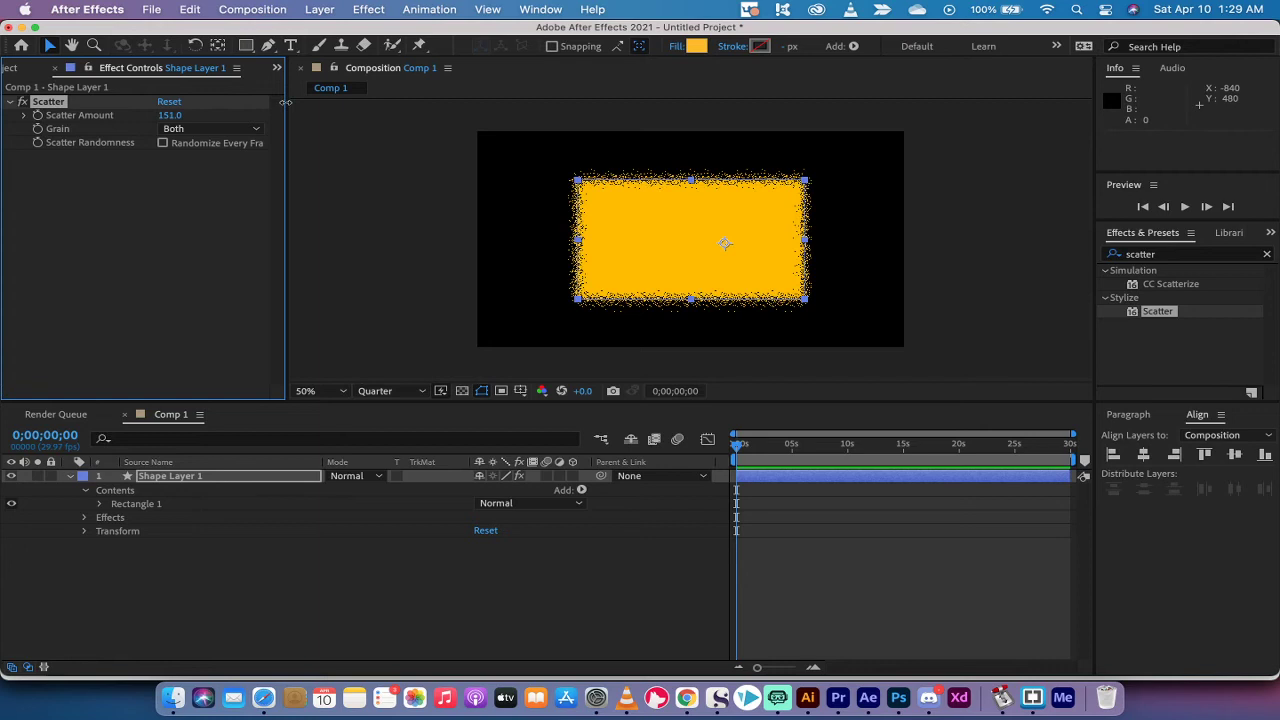
{"action": "mouse_move", "coordinate": [742, 449]}
{"action": "left_mouse_down"}
{"action": "mouse_move", "coordinate": [794, 447]}
{"action": "mouse_move", "coordinate": [738, 449]}
{"action": "left_mouse_up"}
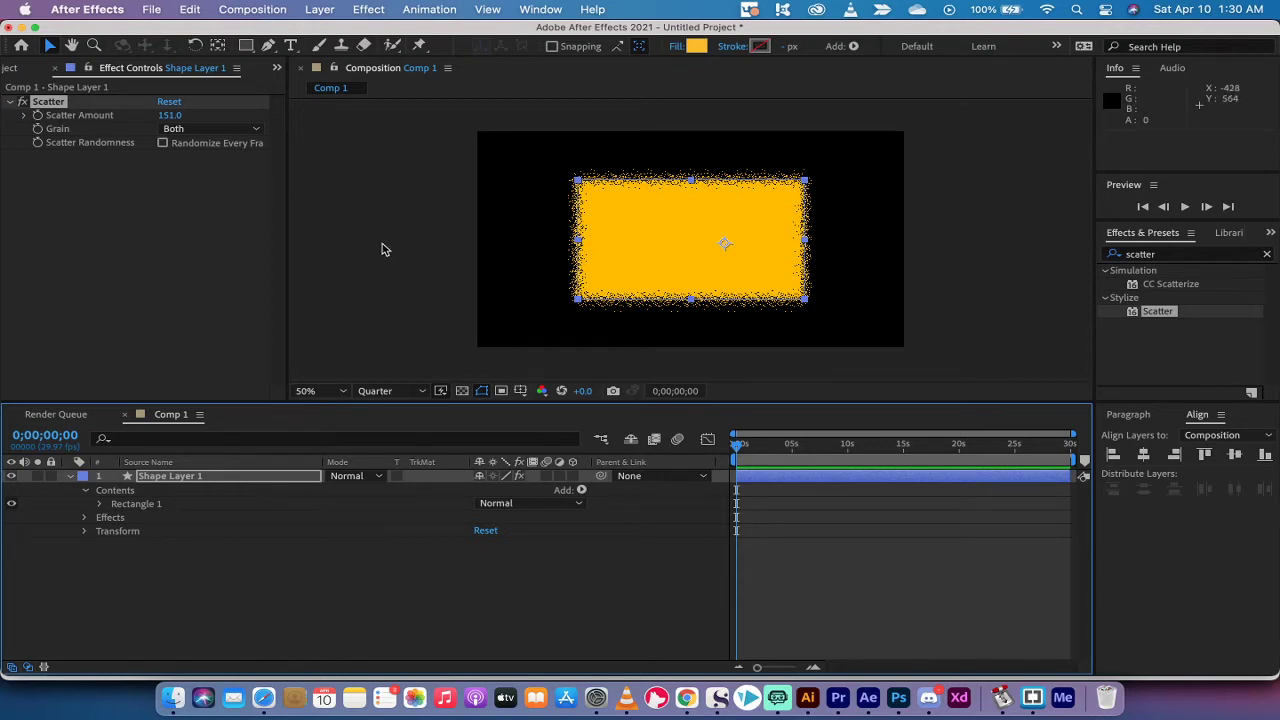
- Widen the Scatter settings, then preview the flickering edges and stop at 0;00;08;23
{"action": "left_click", "coordinate": [85, 150]}
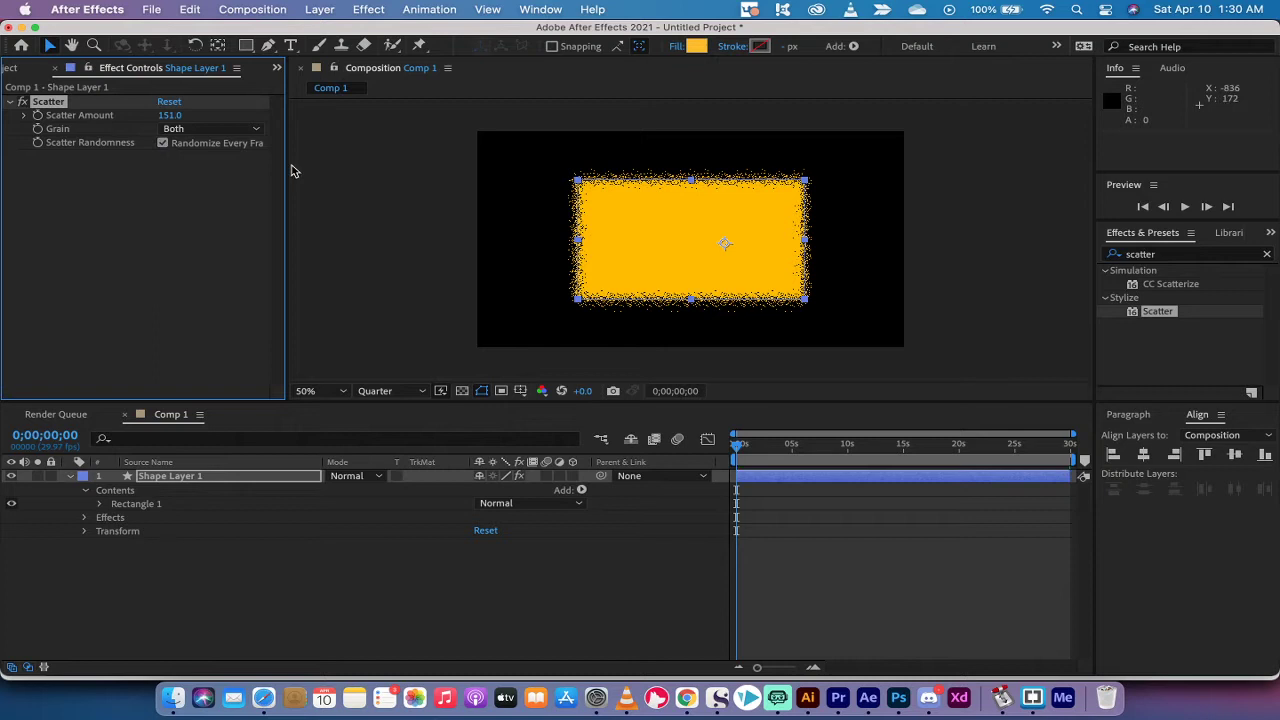
{"action": "left_click_drag", "start_coordinate": [287, 167], "coordinate": [322, 168]}
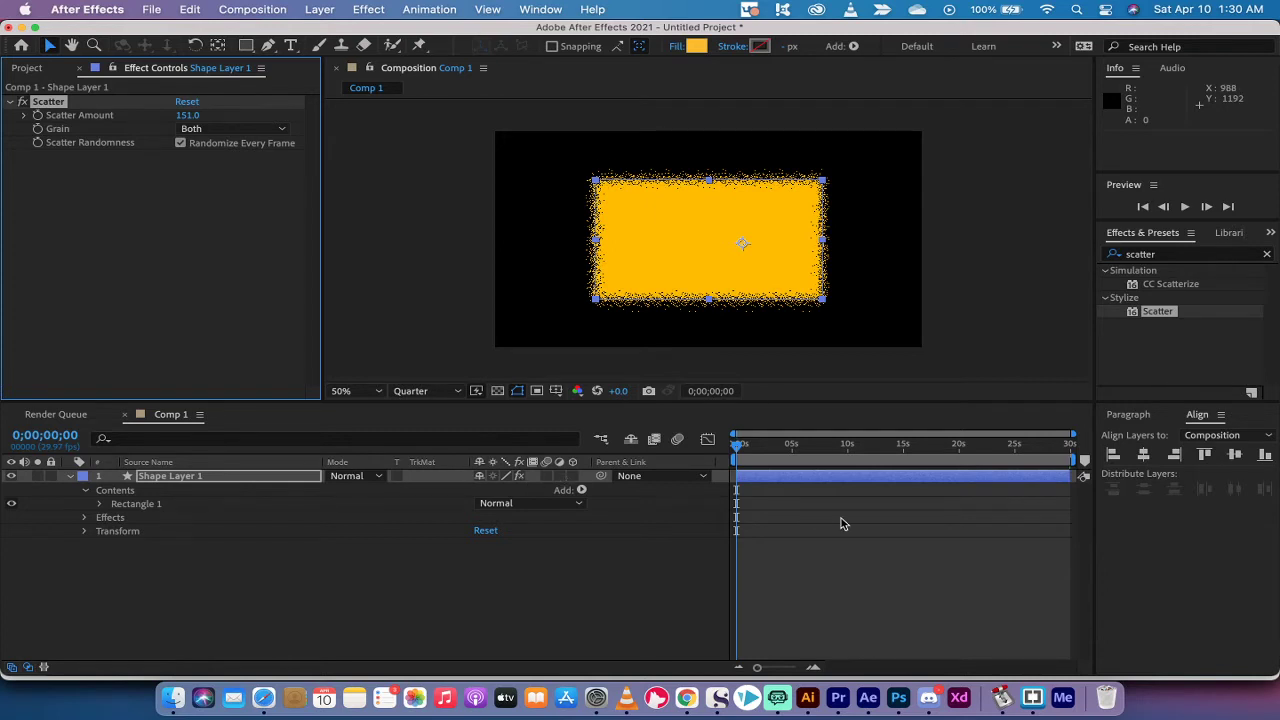
{"action": "left_click", "coordinate": [778, 468]}
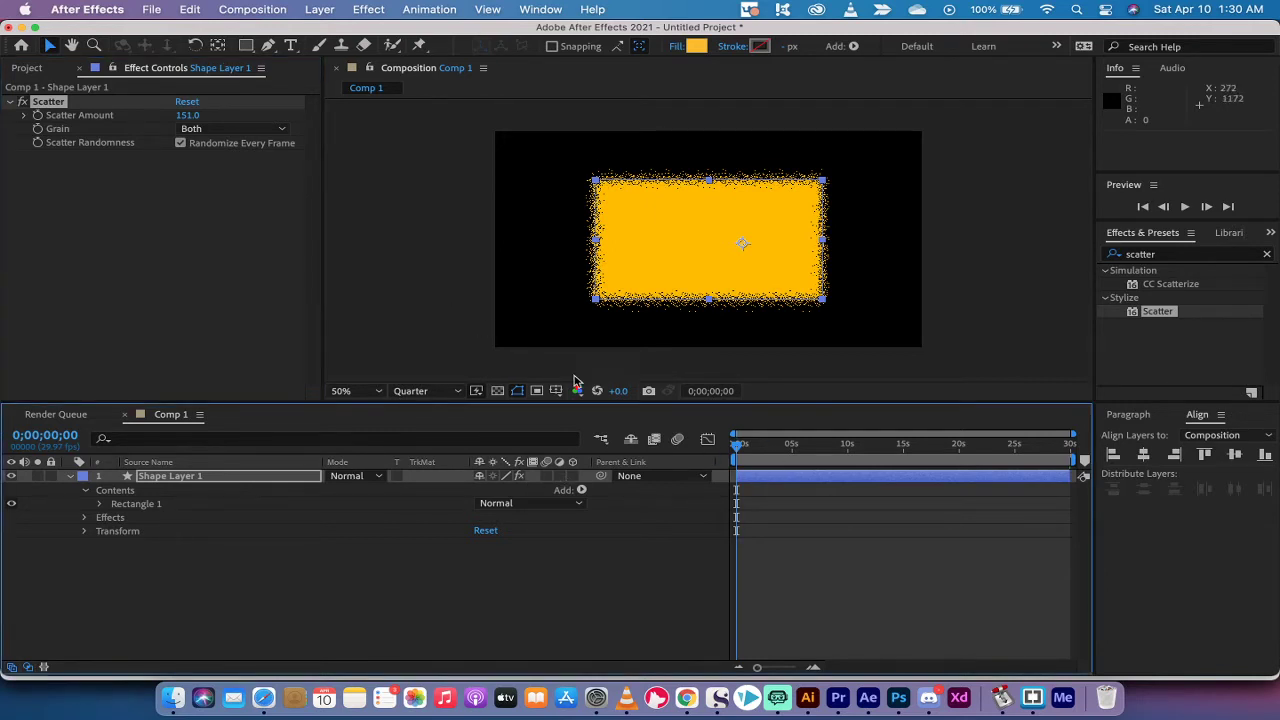
{"action": "key", "text": "space"}
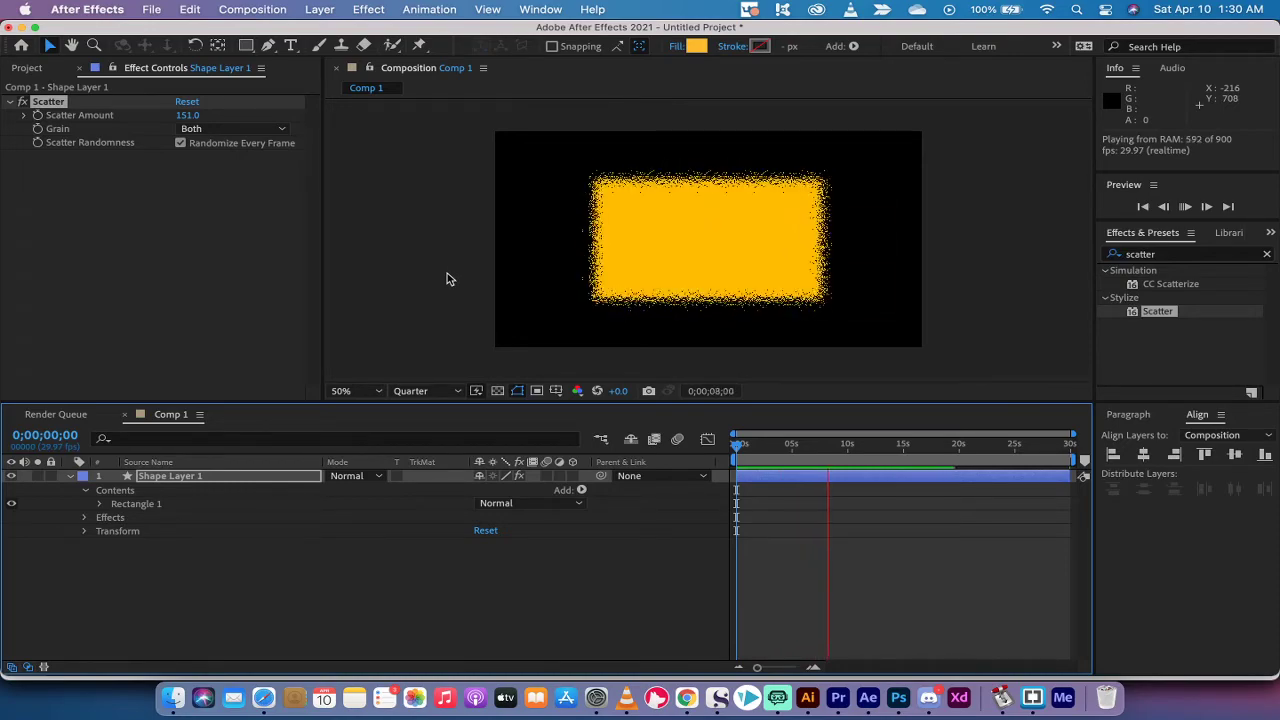
{"action": "key", "text": "space"}
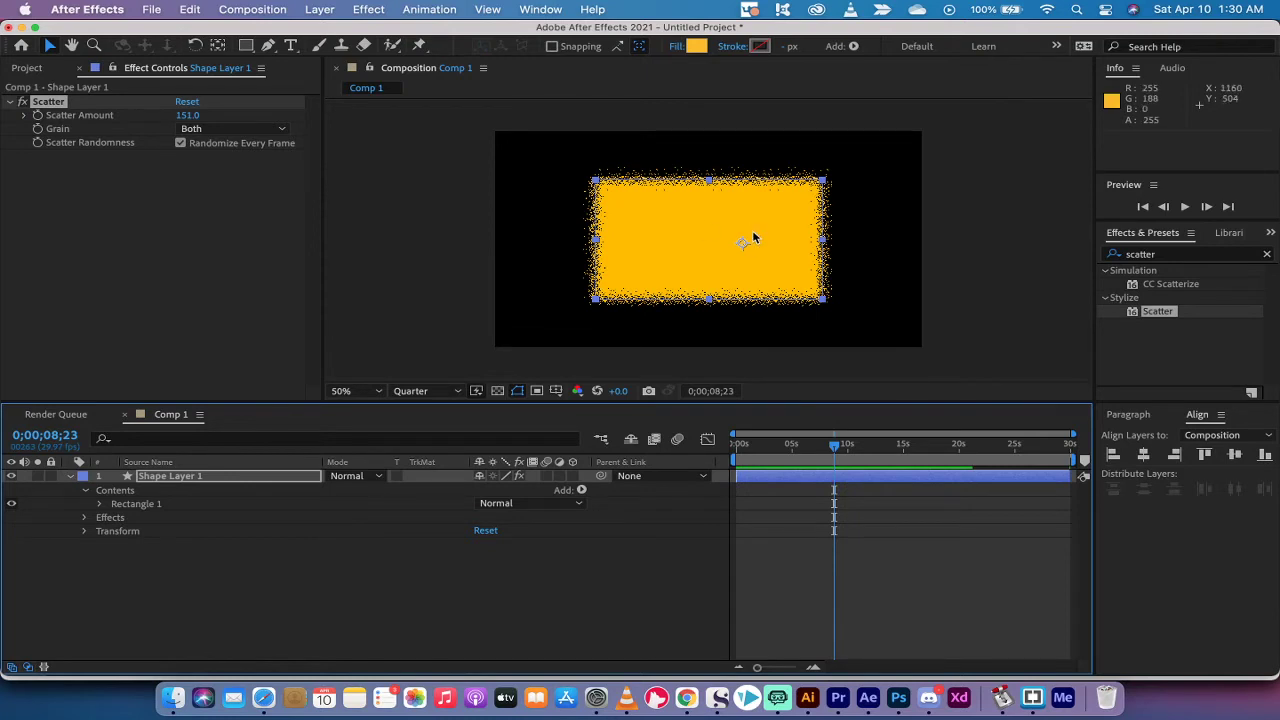
- Search 'blur' and apply Gaussian Blur to Shape Layer 1, below Scatter
{"action": "left_click", "coordinate": [1267, 259]}
{"action": "left_click", "coordinate": [1185, 259]}
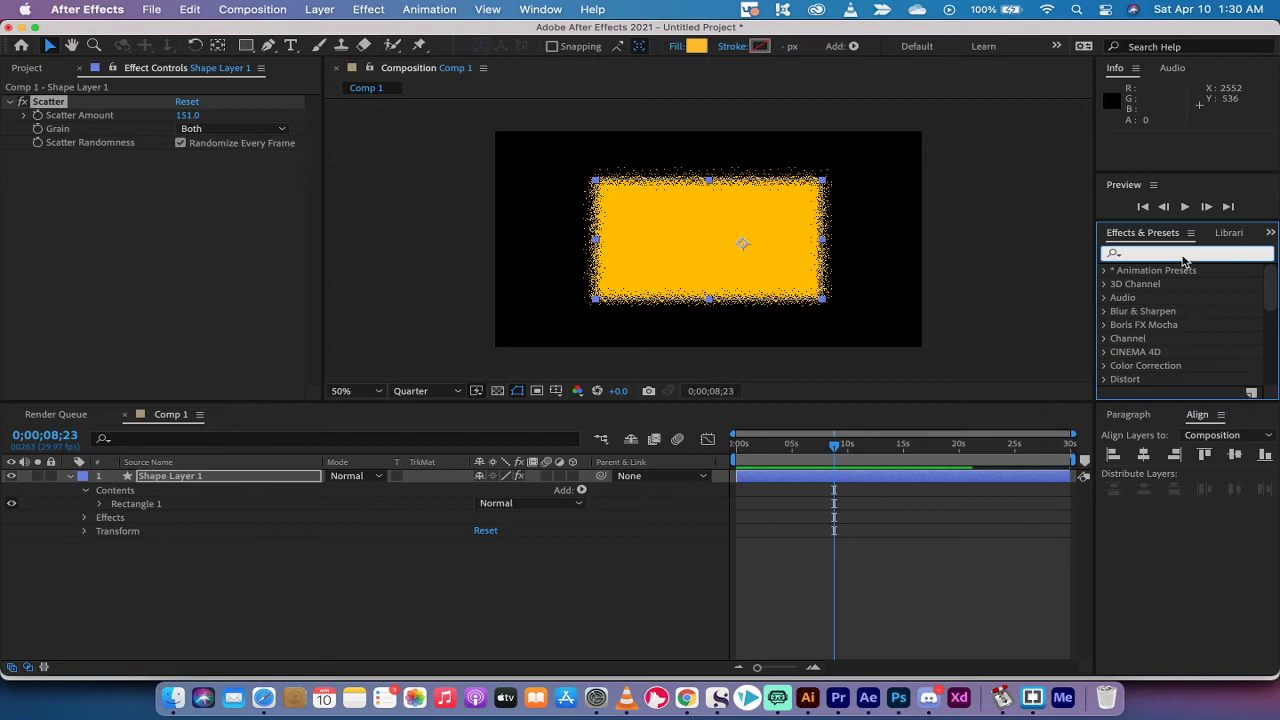
{"action": "type", "text": "blur"}
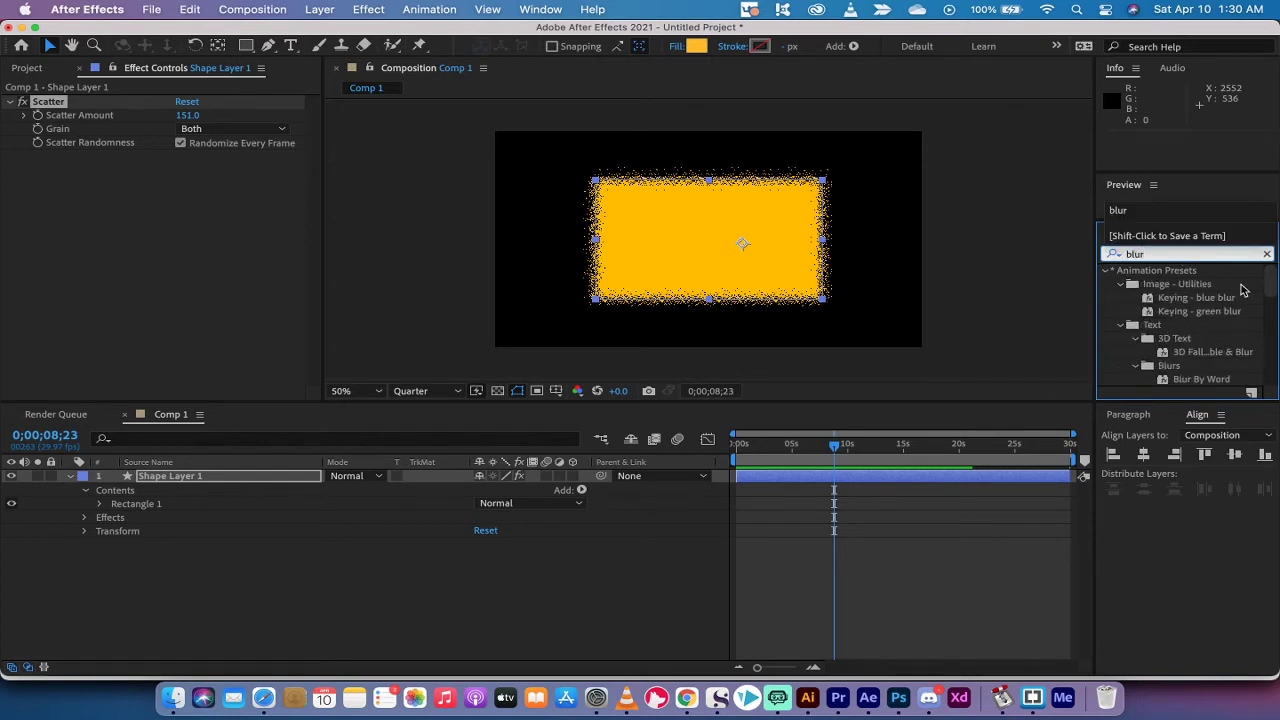
{"action": "scroll", "coordinate": [1150, 292], "scroll_direction": "down", "scroll_amount": 5}
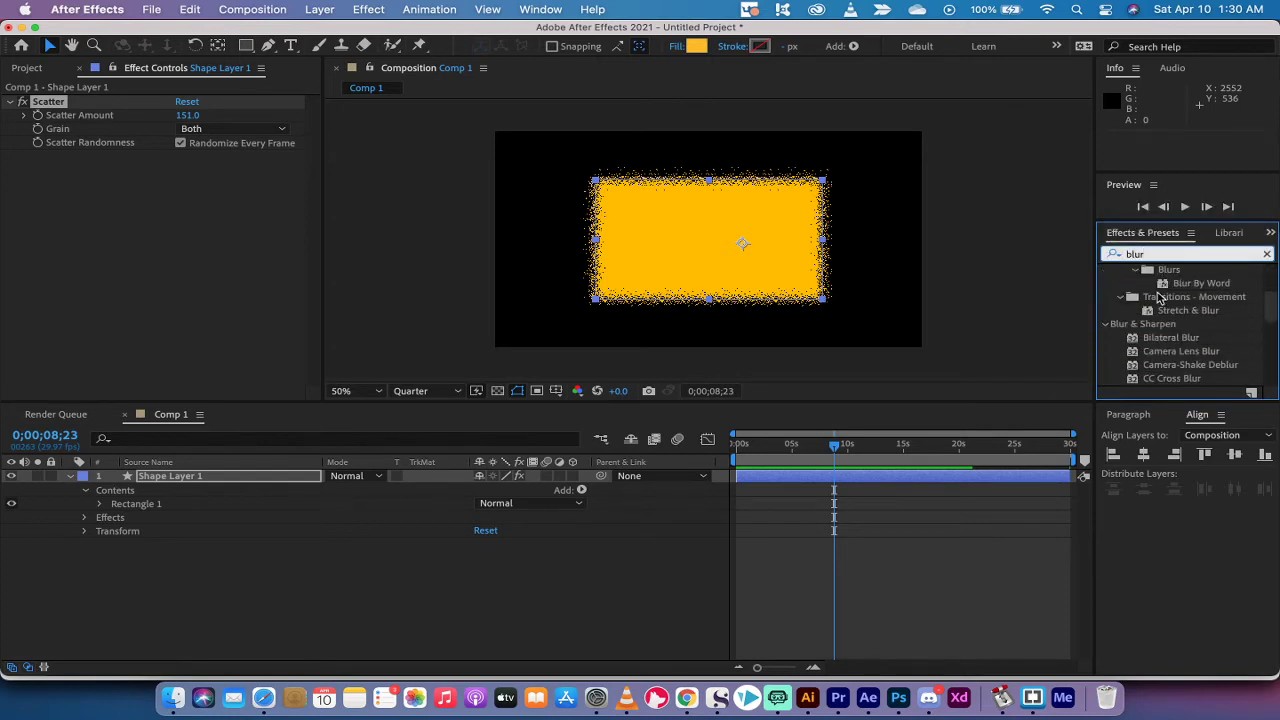
{"action": "scroll", "coordinate": [1158, 298], "scroll_direction": "down", "scroll_amount": 4}
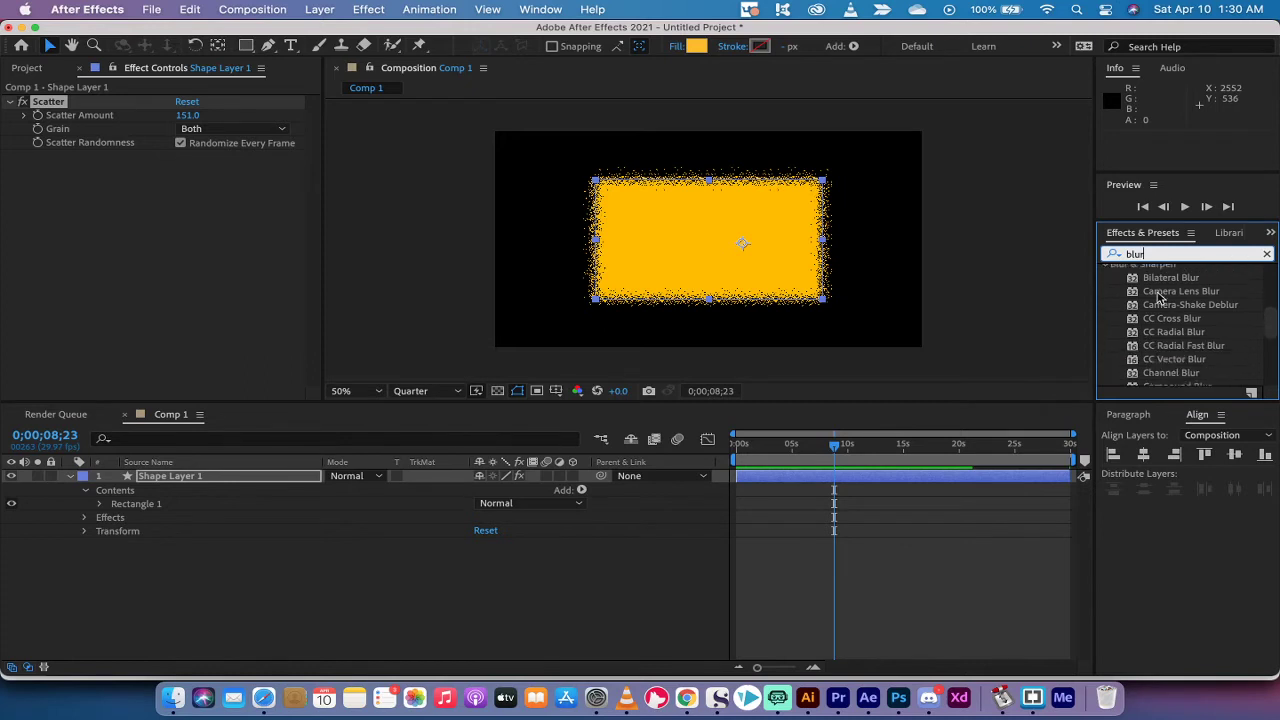
{"action": "scroll", "coordinate": [1160, 336], "scroll_direction": "down", "scroll_amount": 3}
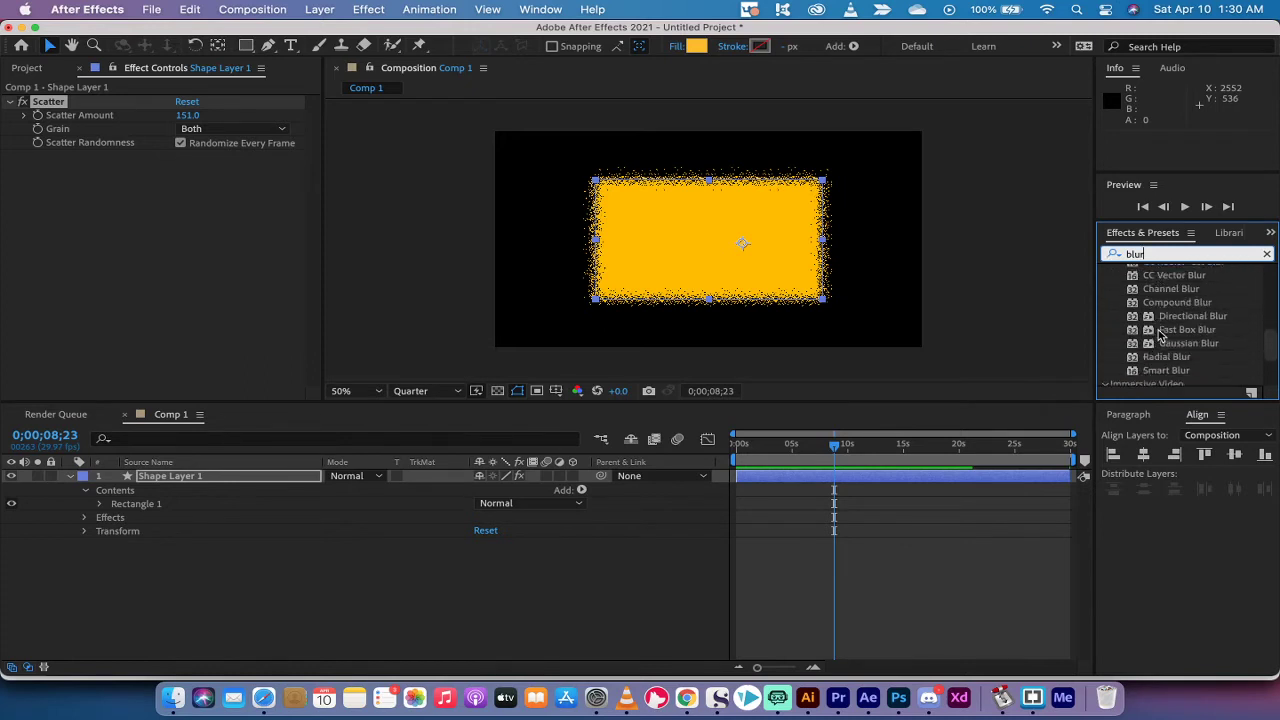
{"action": "left_click", "coordinate": [1199, 331]}
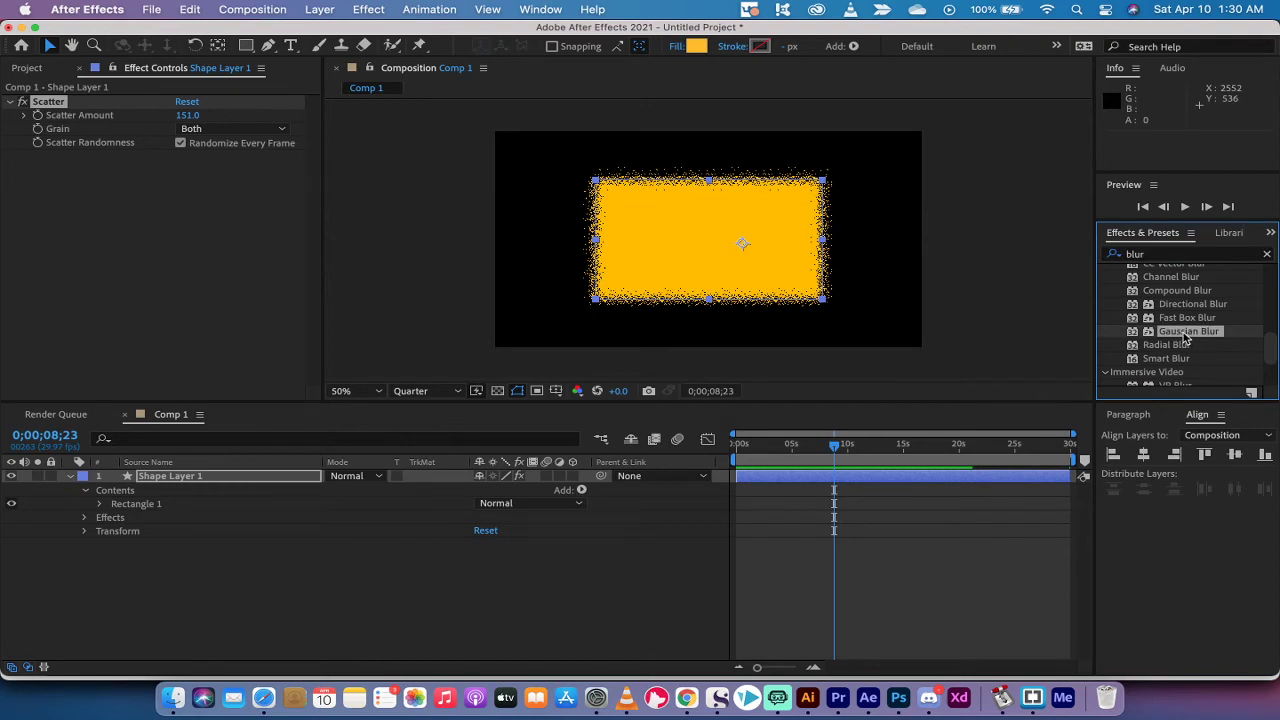
{"action": "left_click_drag", "start_coordinate": [1185, 339], "coordinate": [703, 242]}
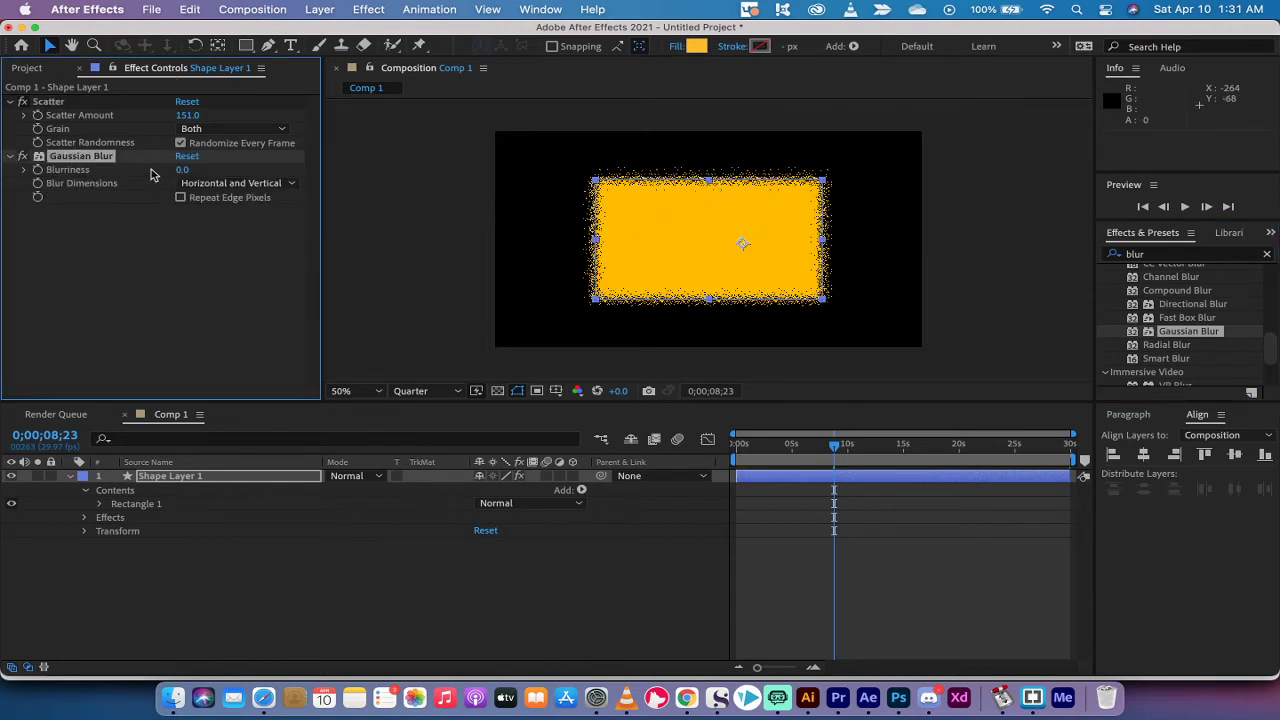
- Set Gaussian Blur's Blurriness to 10 and turn on Repeat Edge Pixels
{"action": "left_click_drag", "start_coordinate": [203, 169], "coordinate": [248, 169]}
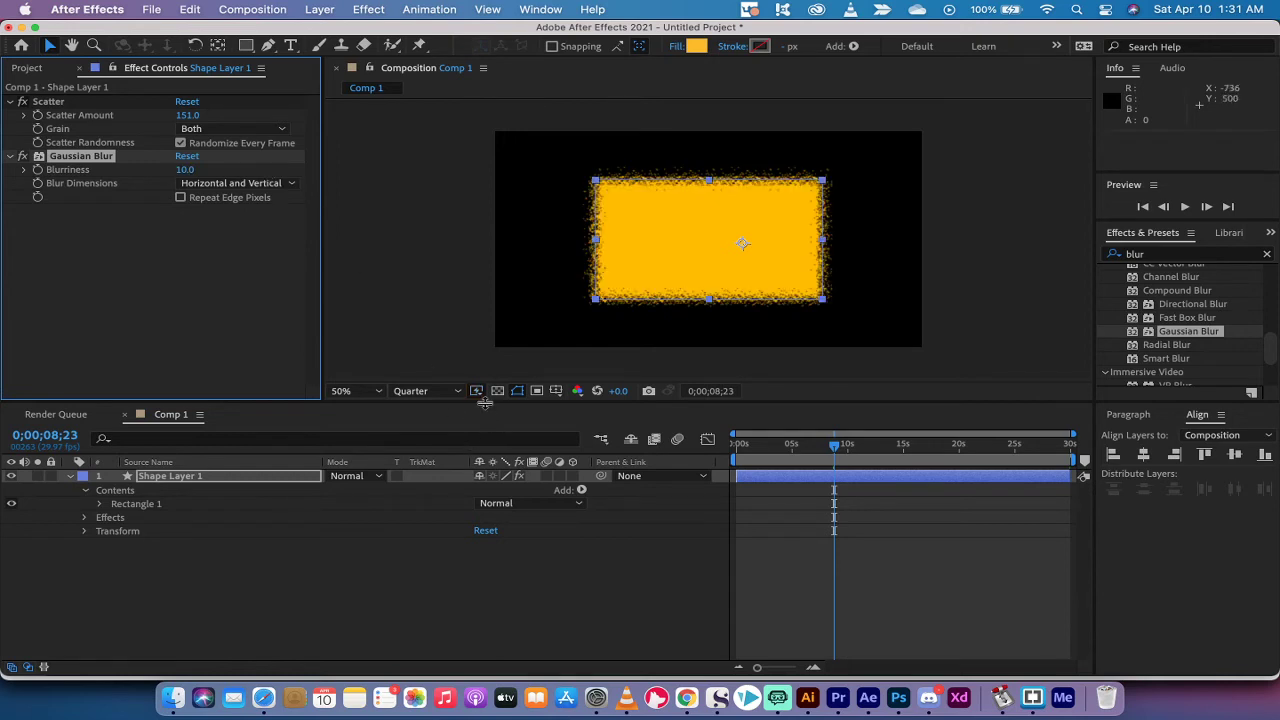
{"action": "left_click", "coordinate": [181, 198]}
{"action": "left_click", "coordinate": [181, 198]}
- Preview the blurred rectangle from the start, then reset Gaussian Blur to its defaults
{"action": "left_click", "coordinate": [840, 455]}
{"action": "left_click_drag", "start_coordinate": [840, 455], "coordinate": [736, 455]}
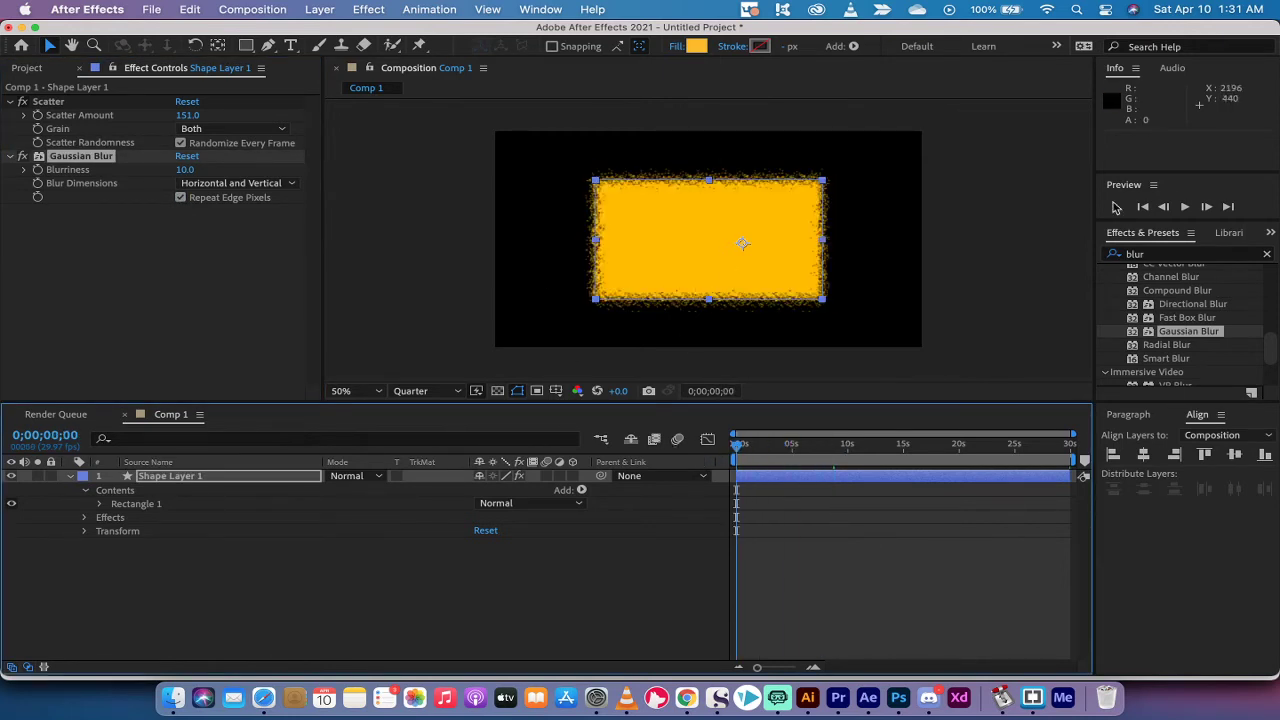
{"action": "left_click", "coordinate": [1184, 206]}
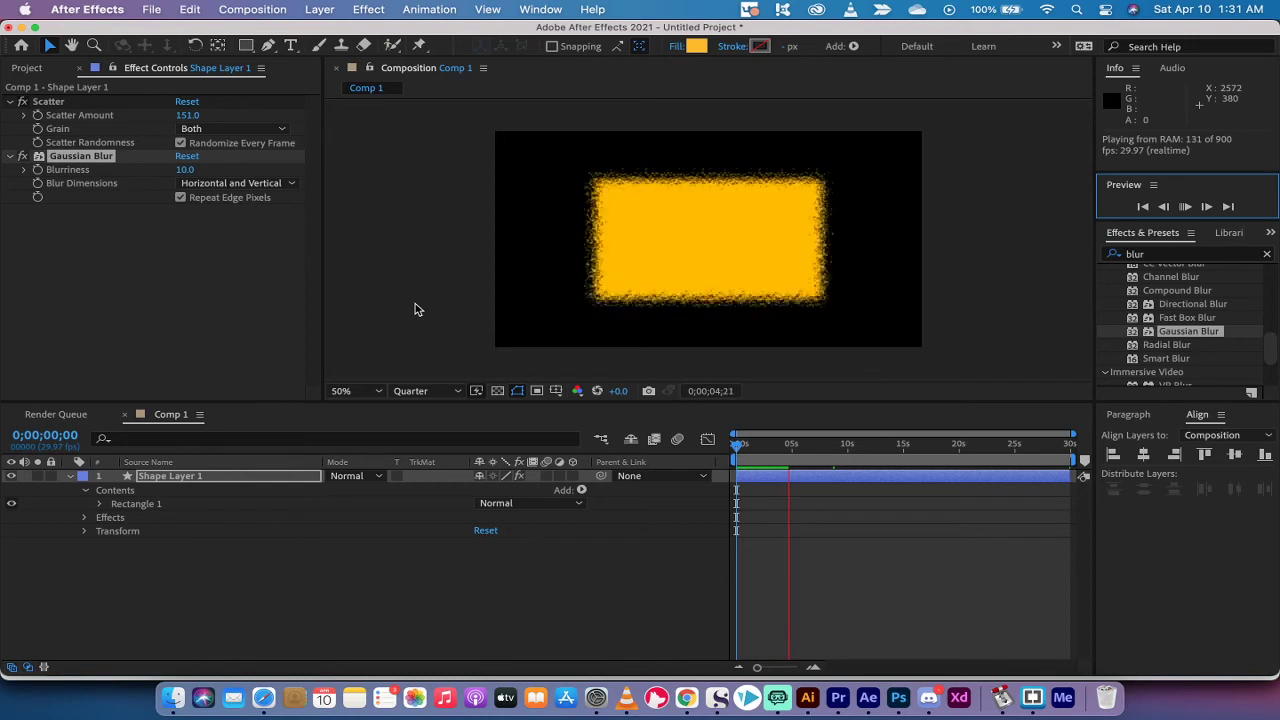
{"action": "left_click", "coordinate": [415, 303]}
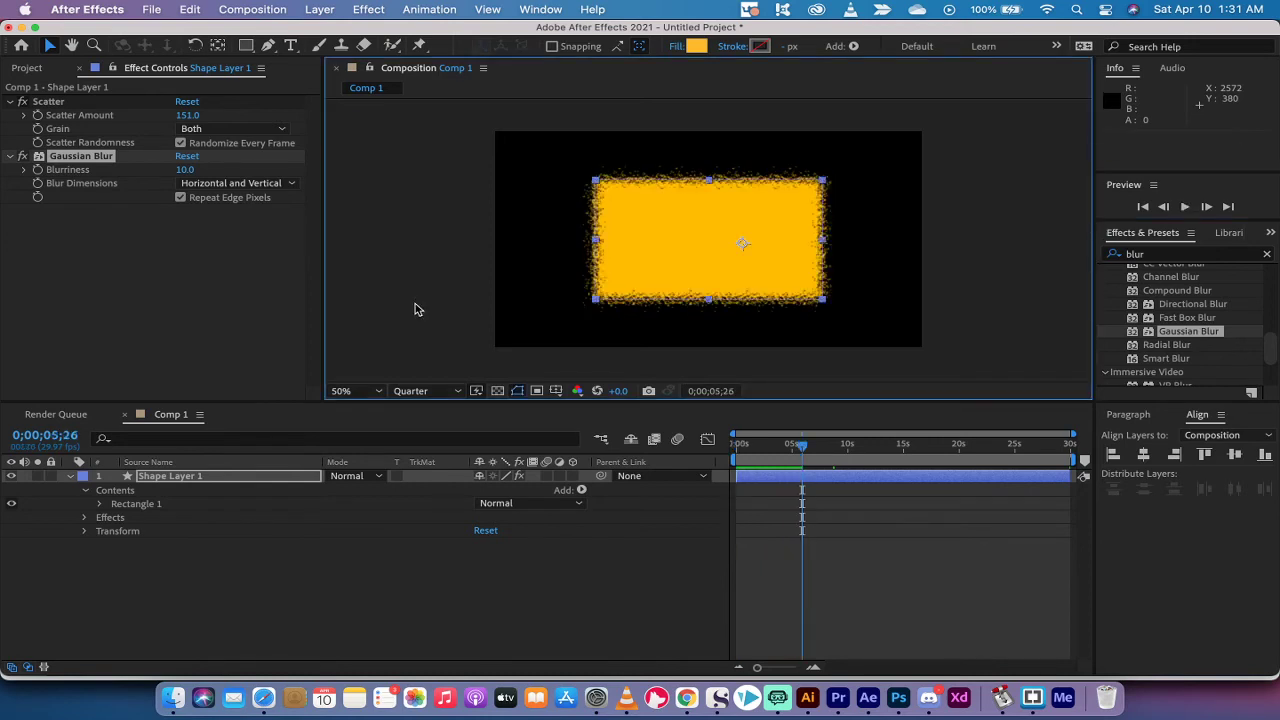
{"action": "left_click", "coordinate": [180, 197]}
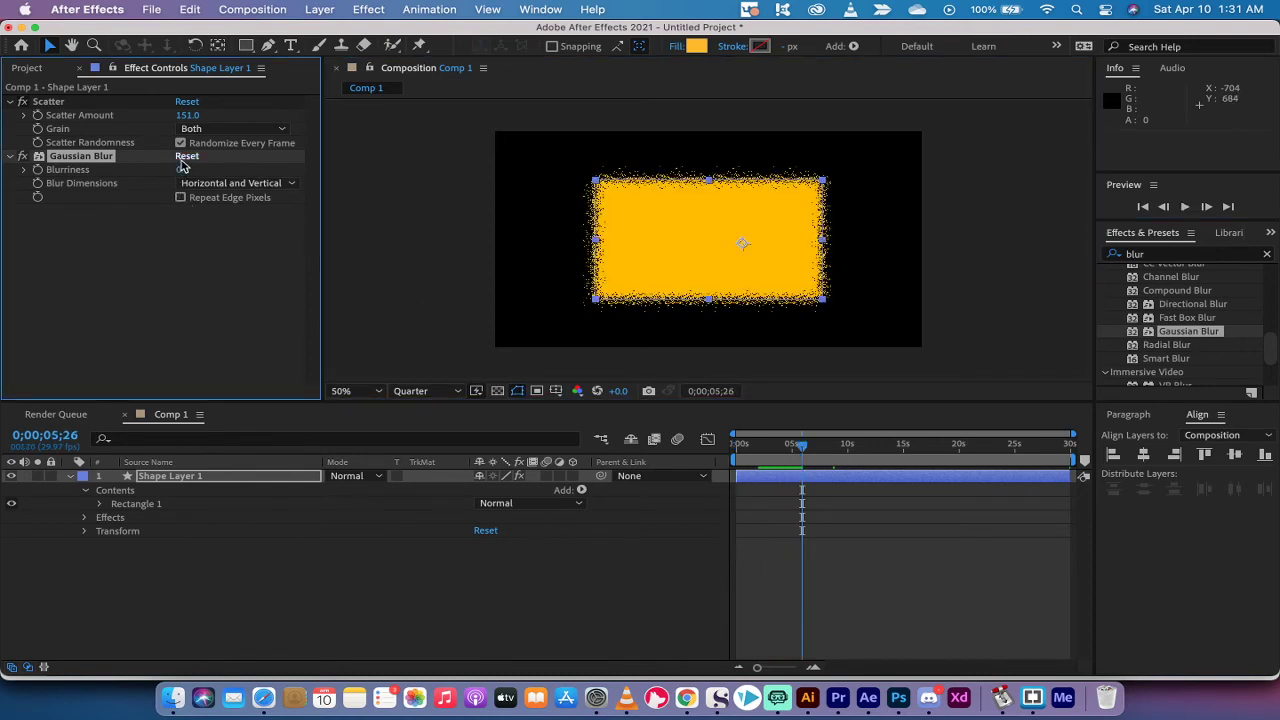
- Raise Blurriness to 81.1, then preview from 0;00;00;00 and stop at 0;00;07;02
{"action": "left_click_drag", "start_coordinate": [180, 170], "coordinate": [963, 226]}
{"action": "left_click", "coordinate": [799, 445]}
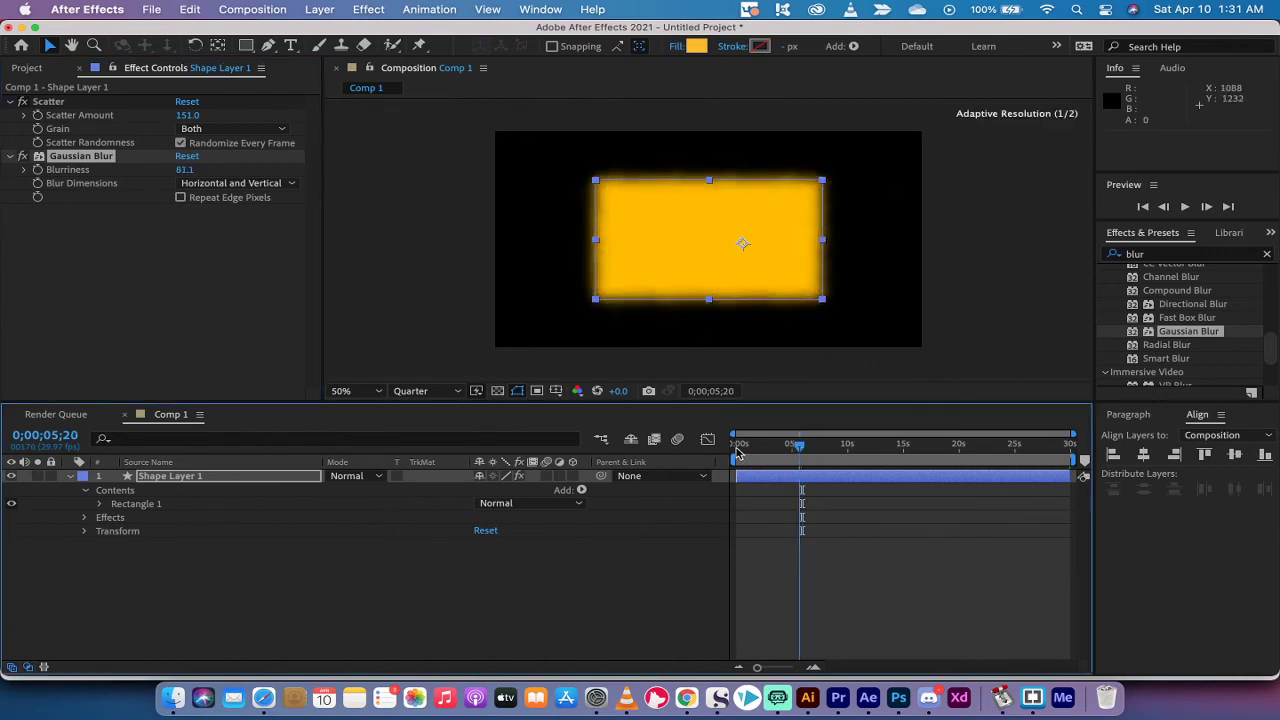
{"action": "left_click", "coordinate": [737, 452]}
{"action": "left_click", "coordinate": [426, 276]}
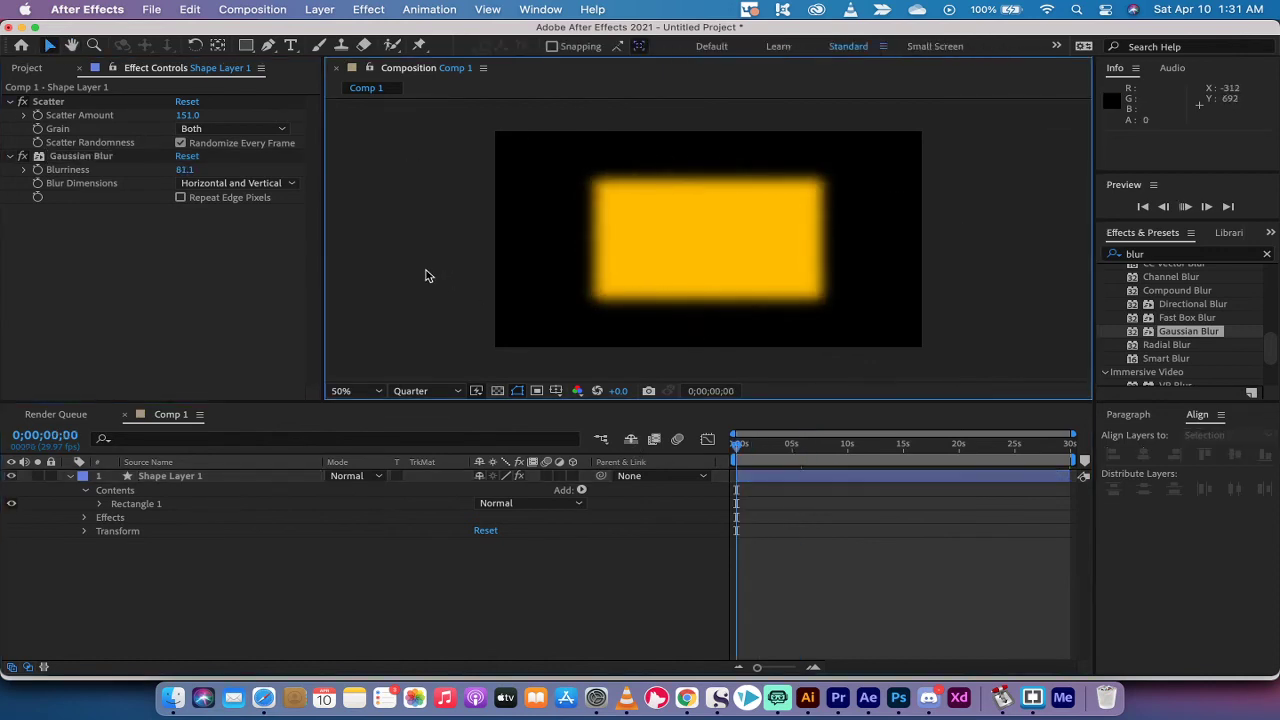
{"action": "key", "text": "space"}
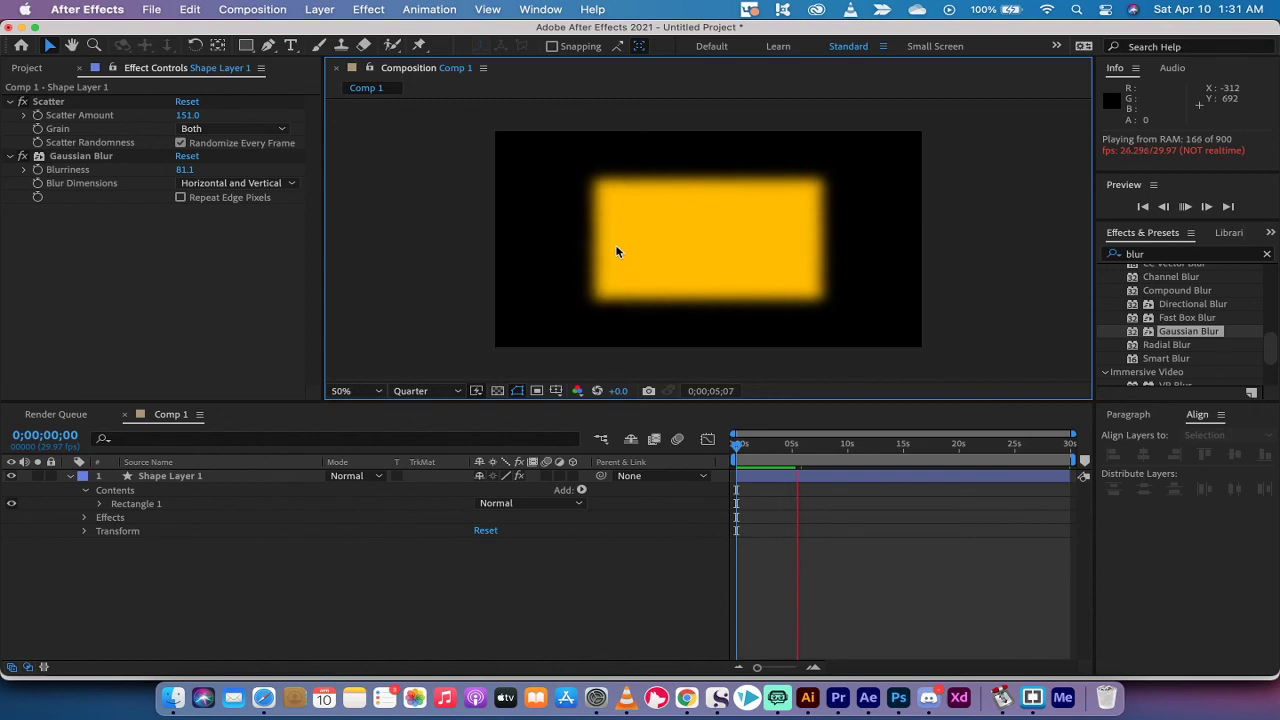
{"action": "key", "text": "space"}
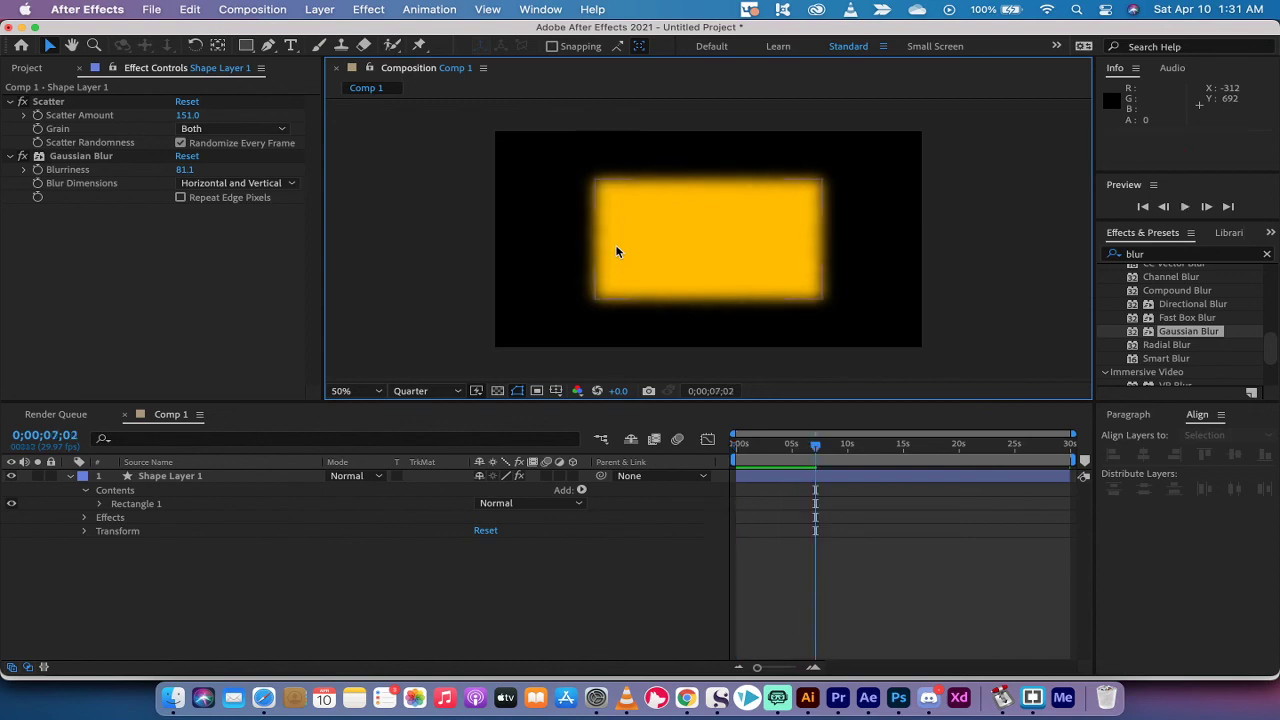